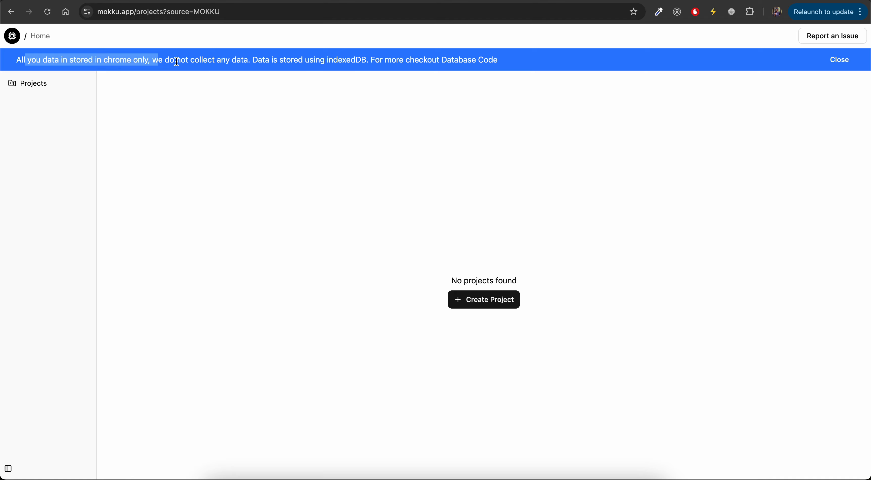
Open the database code linked in the storage notice and view the dbInit.ts source file.
double_click(348, 61)
click(484, 61)
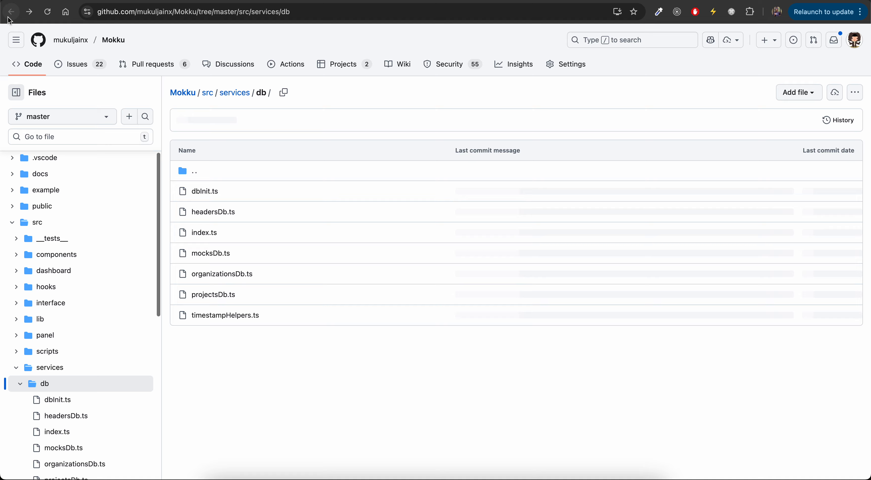
click(206, 192)
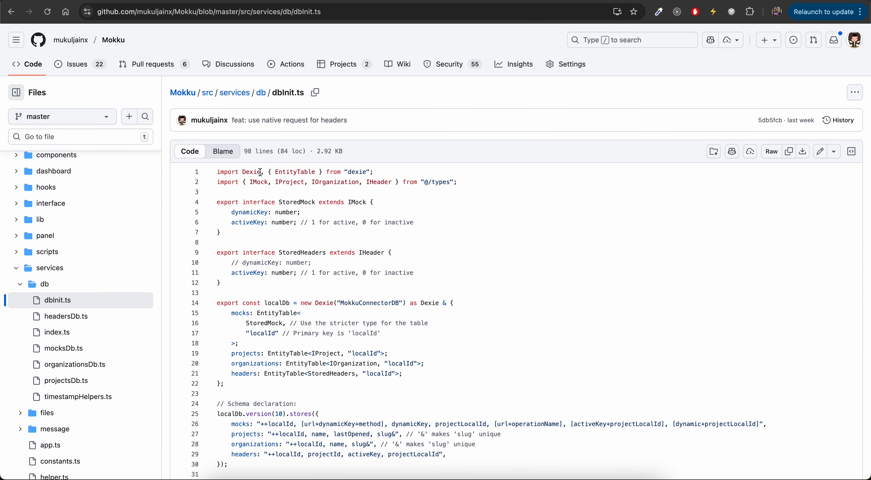
Examine the Dexie database definition in dbInit.ts, looking up Dexie in a temporary new search tab.
click(260, 172)
scroll(245, 263, down, 2)
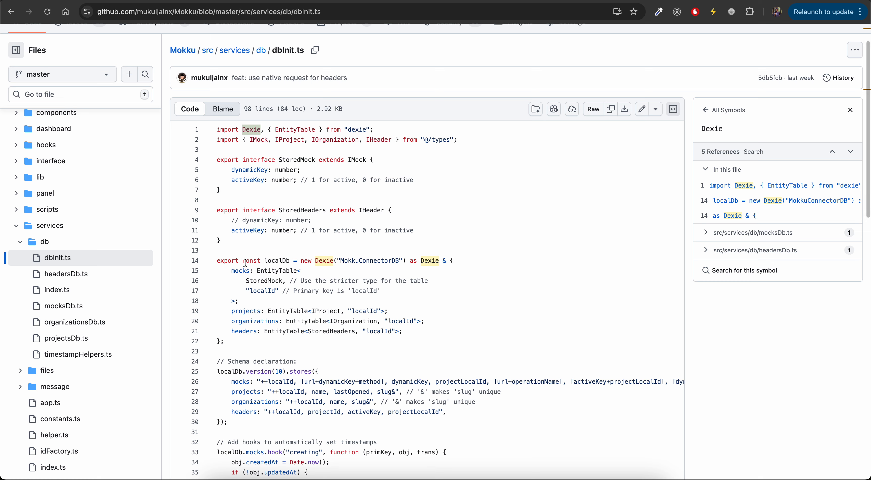
drag(217, 261, 328, 345)
double_click(347, 261)
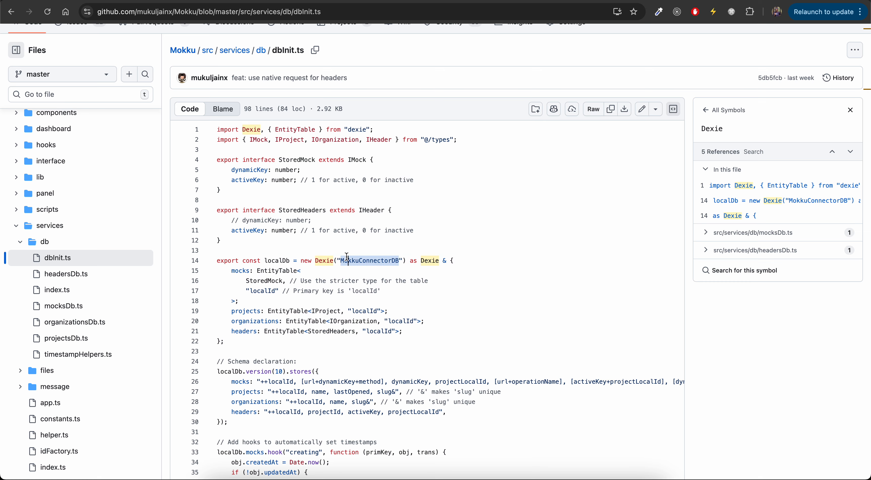
double_click(326, 259)
key(super+c)
key(super+t)
key(super+v)
key(Return)
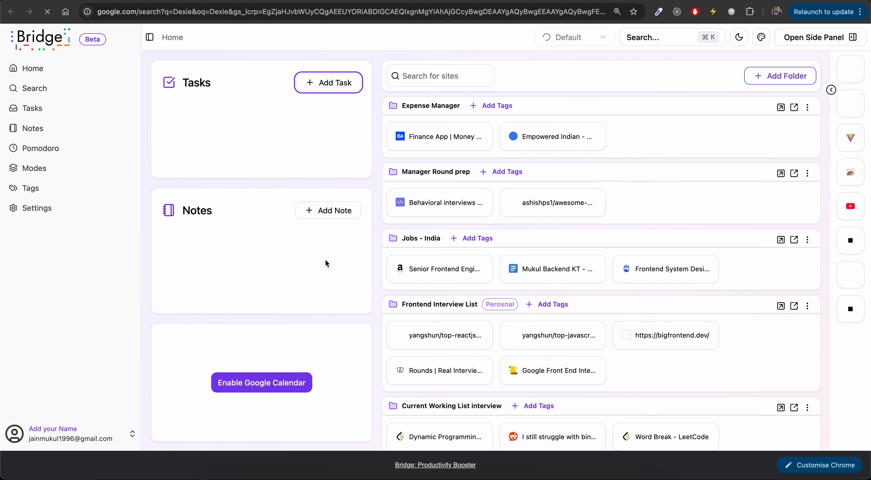
key(super+w)
Open developer tools on the Mokku projects page, switch to the Network panel, and reload the page.
key(ctrl+Tab)
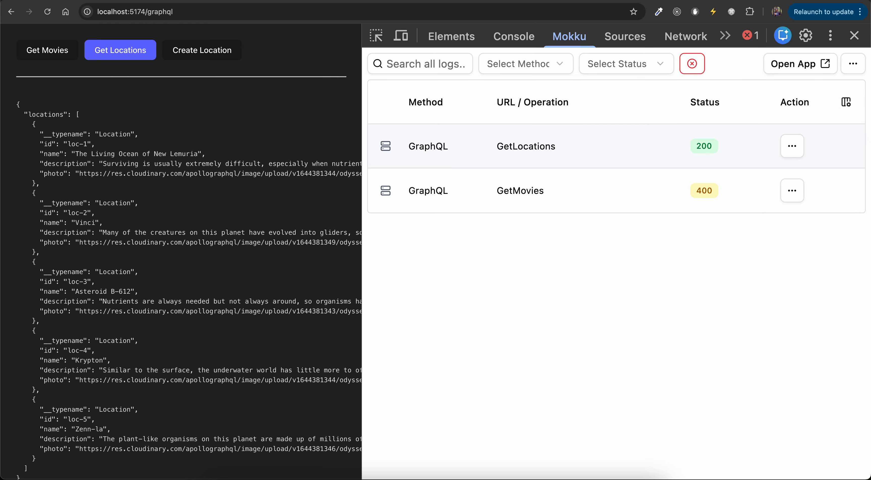
key(ctrl+Tab)
key(super+alt+i)
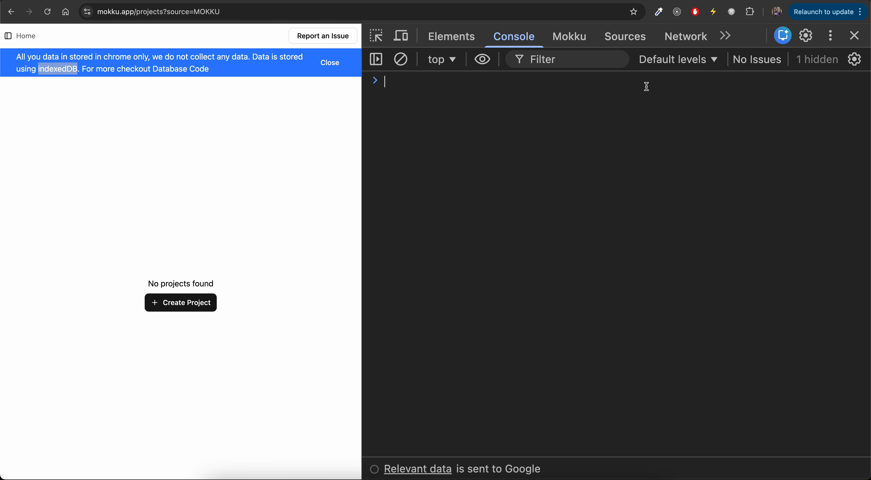
click(672, 40)
key(super+r)
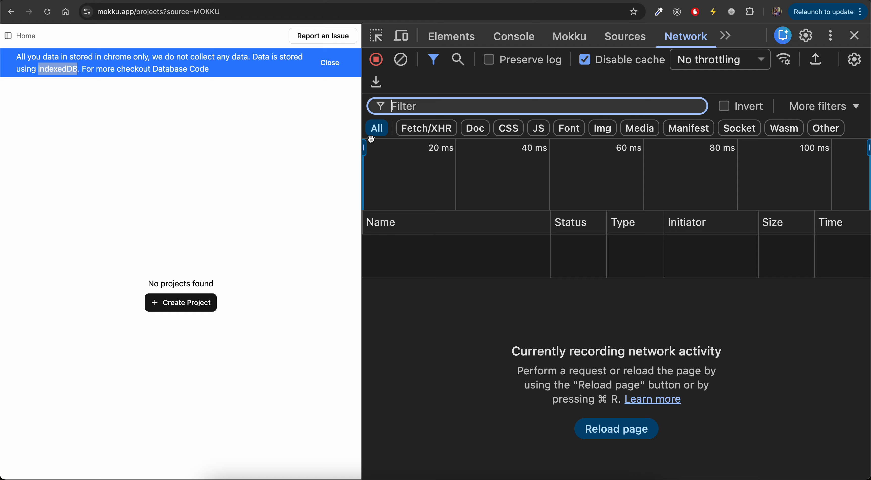
drag(362, 230, 571, 250)
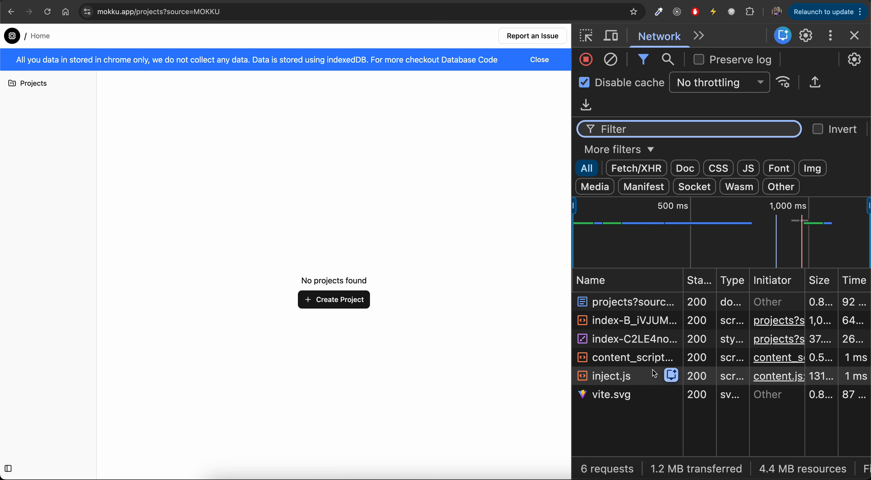
Open the Create Project form and inspect the page document request's headers and preview in the Network panel.
click(325, 301)
click(618, 304)
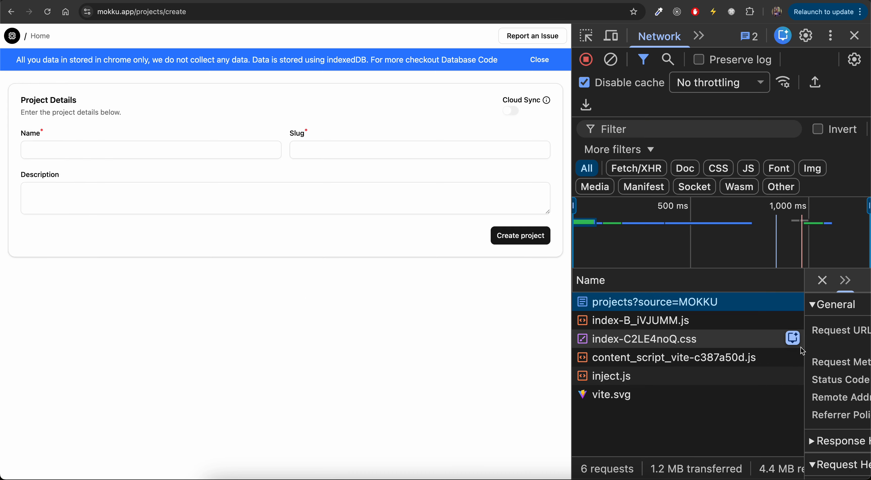
drag(804, 347, 598, 347)
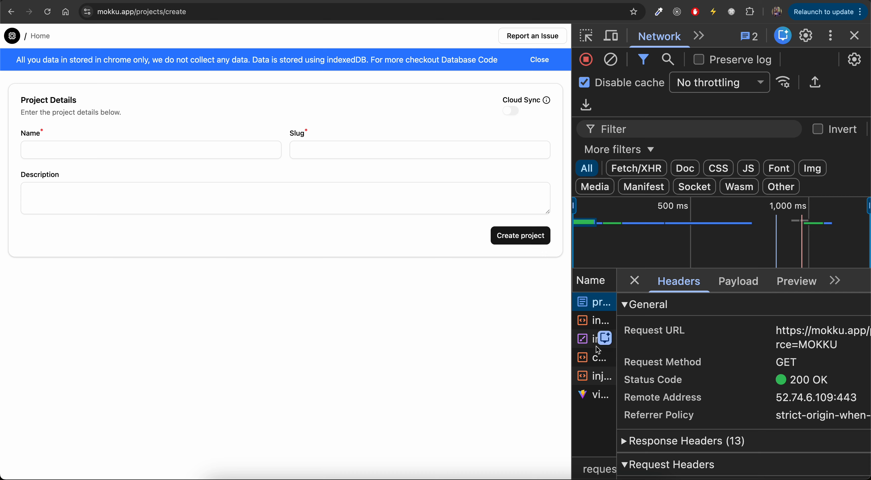
scroll(667, 379, down, 5)
scroll(666, 379, up, 1)
click(792, 293)
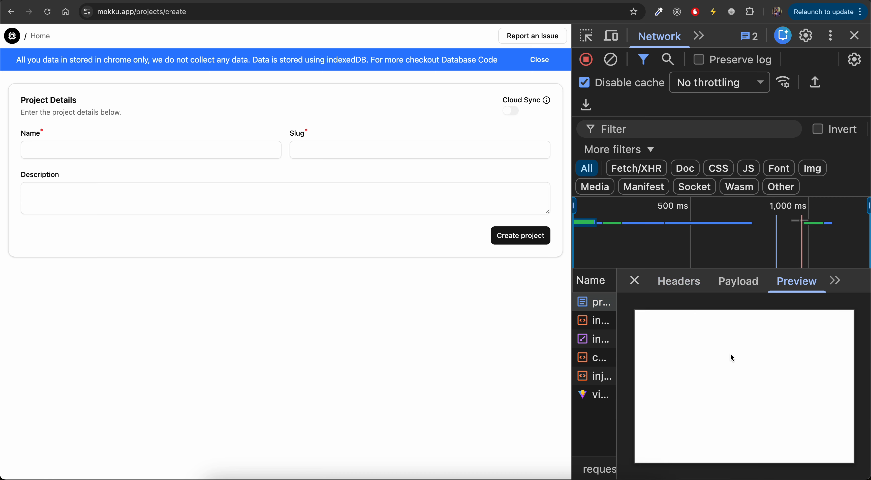
click(679, 281)
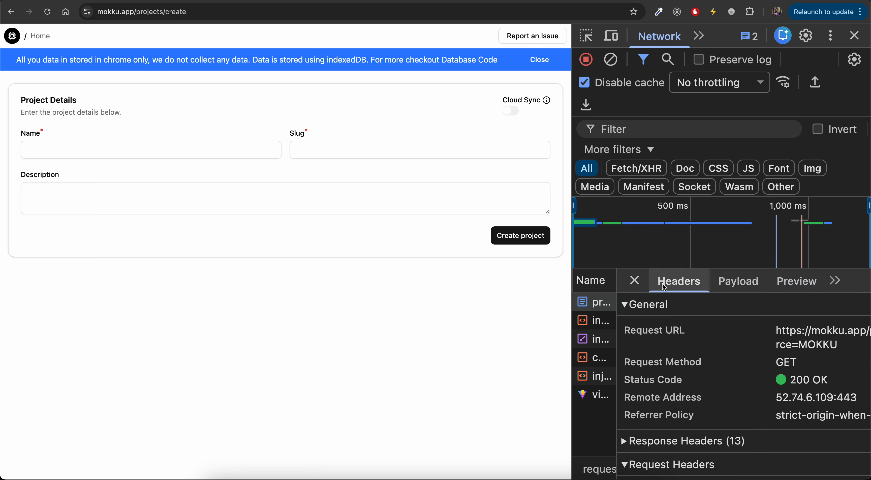
click(635, 280)
Create a new project named test with the slug test.
click(80, 150)
text(test)
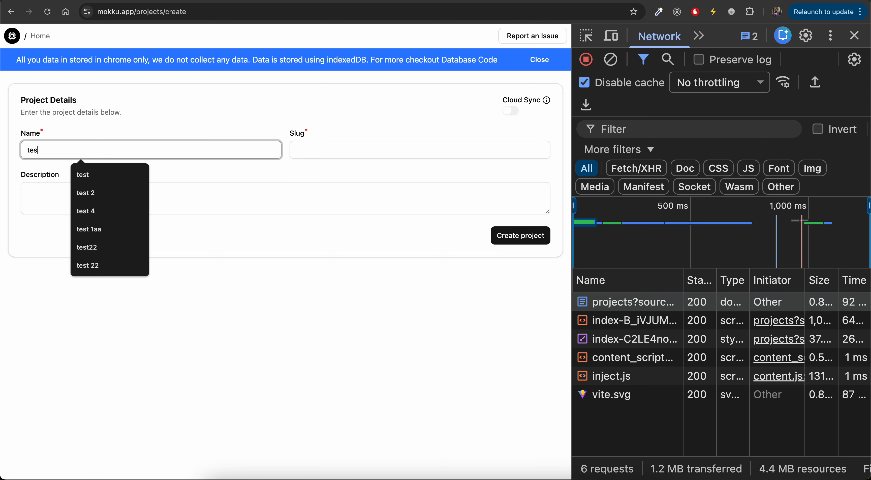
key(alt+BackSpace)
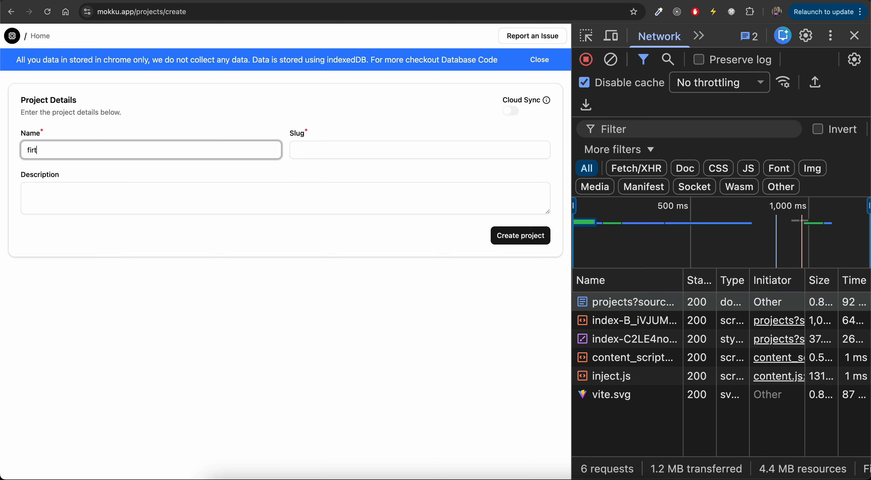
text(firt project)
key(super+a)
text(test)
key(Tab)
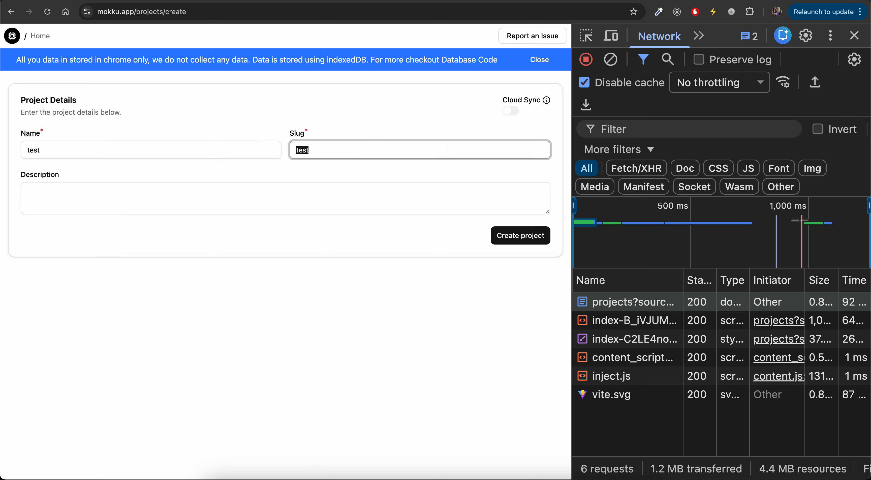
click(502, 236)
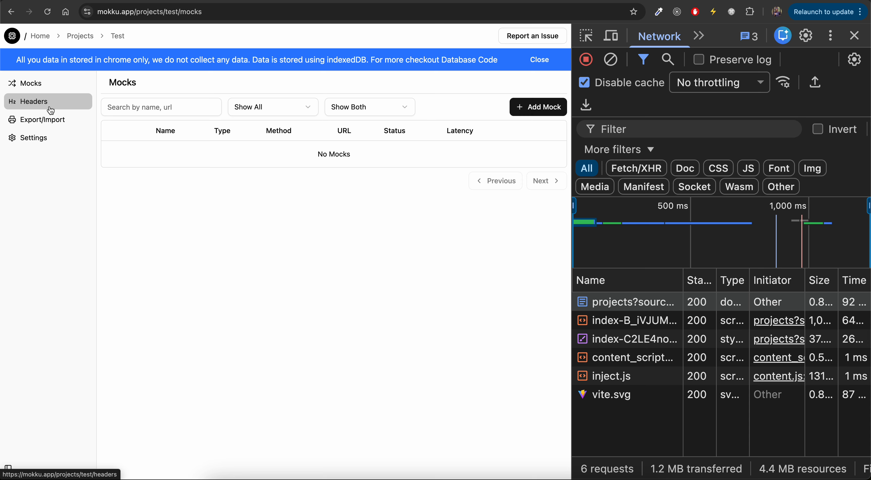
Open the project's settings and review its name, slug and Cloud Sync option.
click(49, 138)
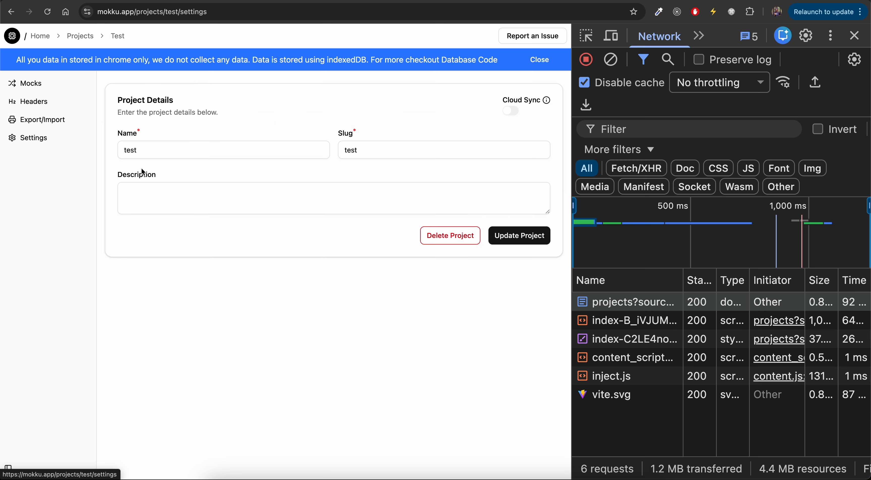
double_click(192, 153)
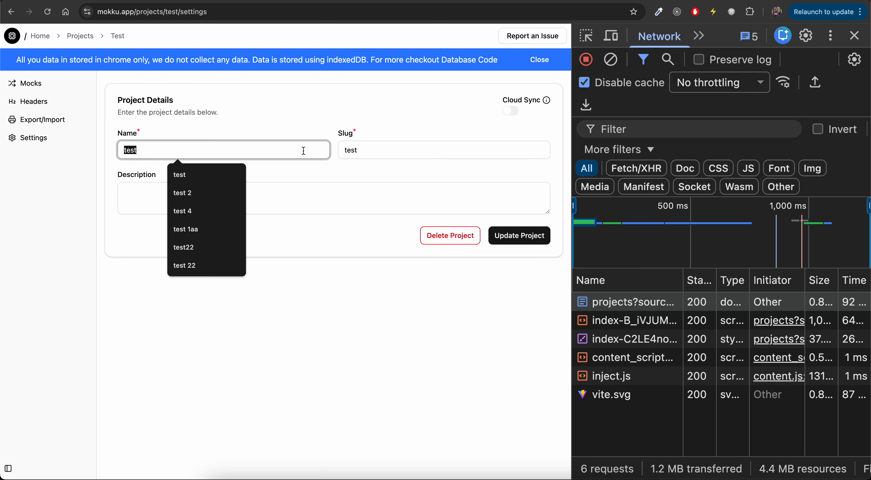
double_click(366, 150)
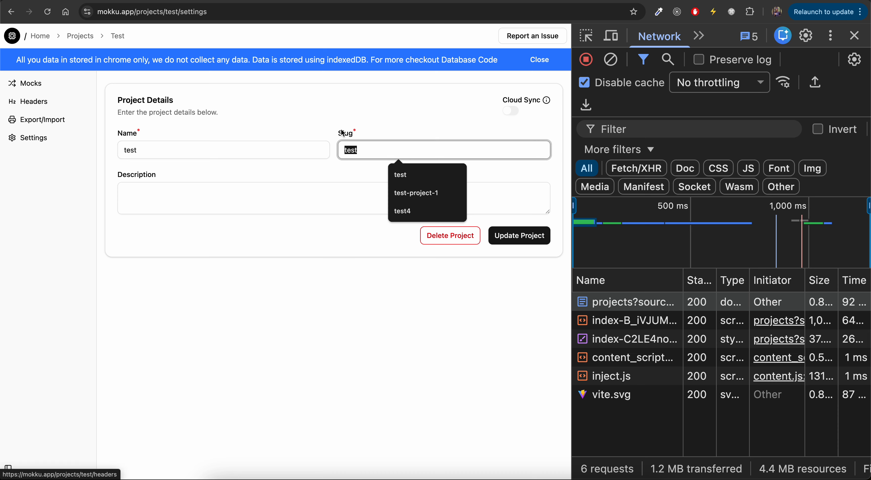
click(513, 115)
mouse_move(547, 102)
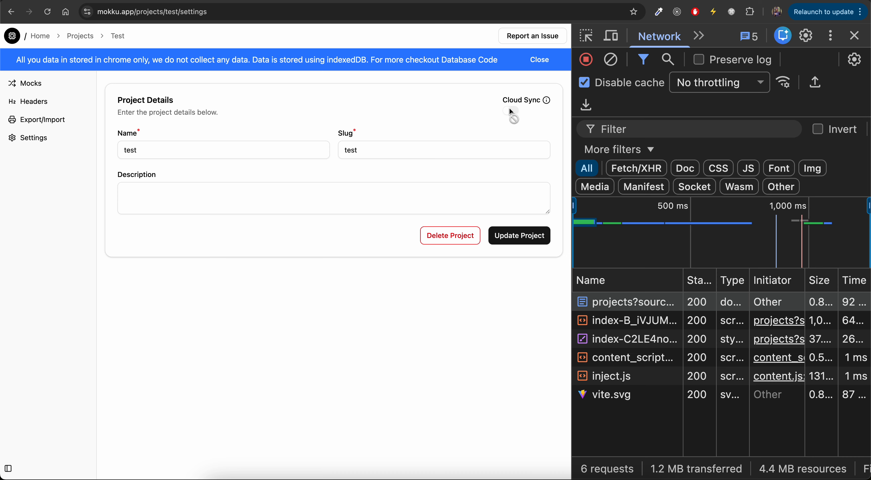
Add a mock from the GetMovies GraphQL log entry in the Mokku developer tools panel.
click(51, 85)
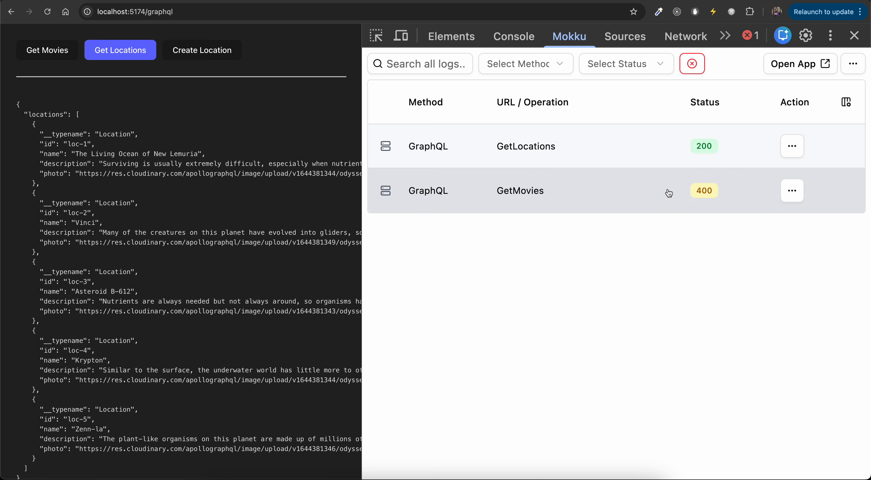
click(792, 191)
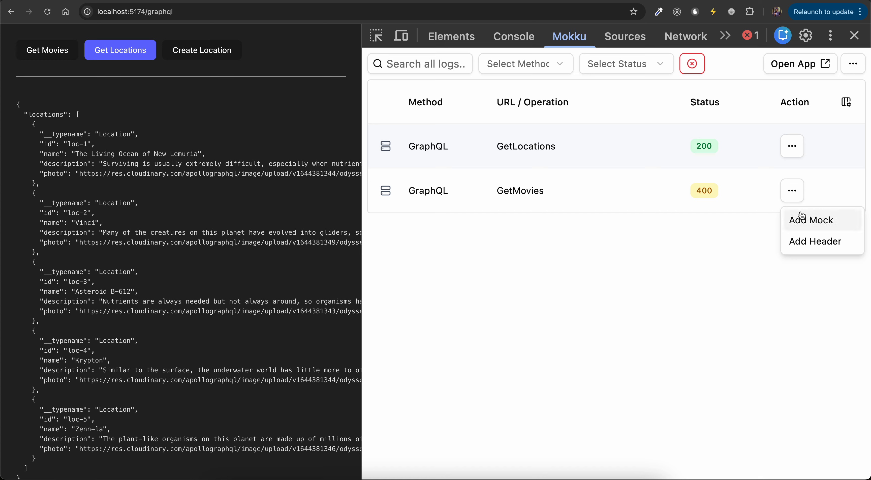
click(808, 218)
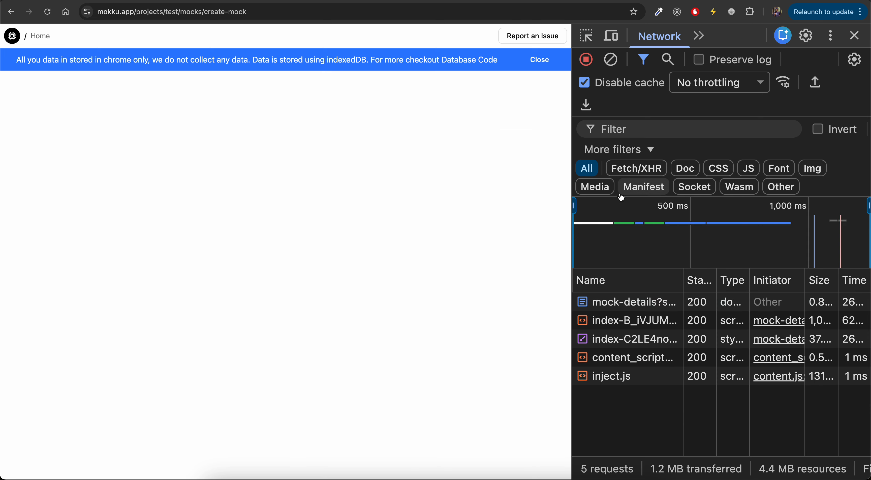
Set the mock's request type to GraphQL and its operation name to GetMovies.
scroll(440, 222, down, 4)
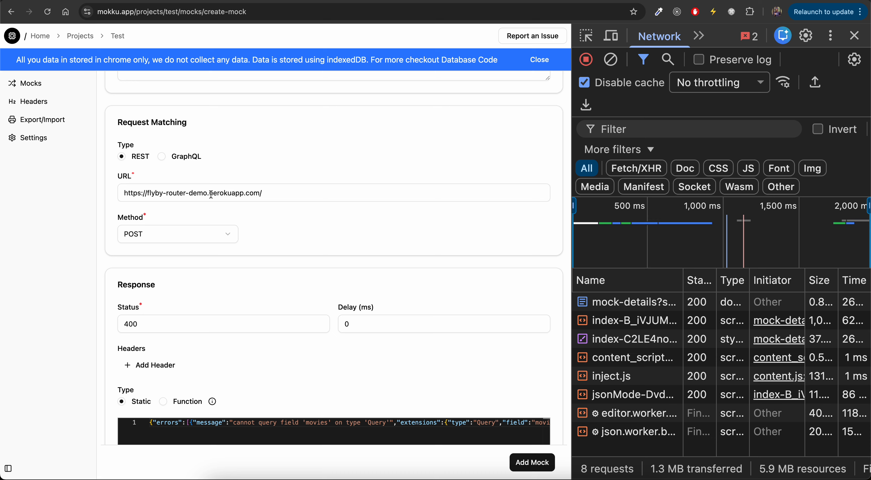
click(163, 160)
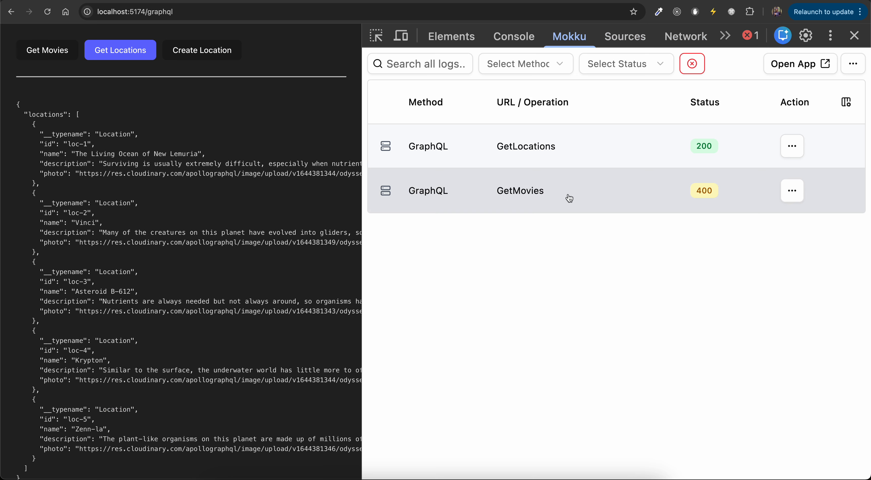
drag(548, 192, 497, 189)
key(ctrl+c)
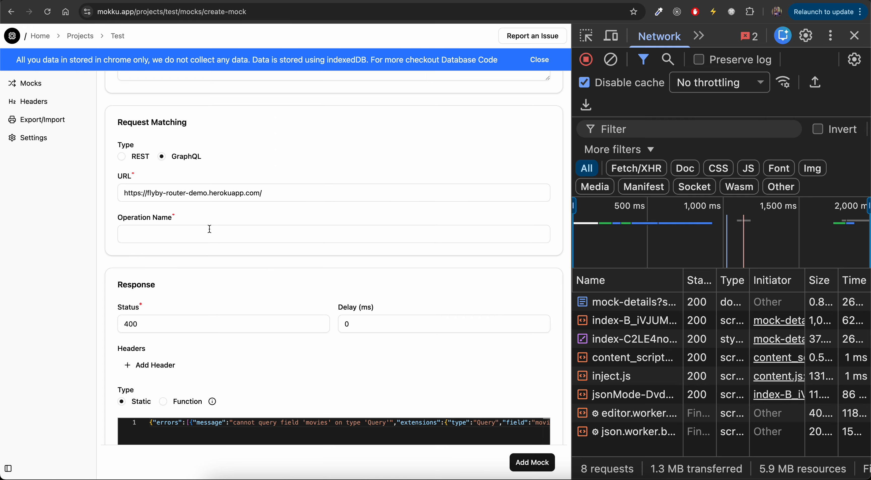
click(186, 233)
key(ctrl+v)
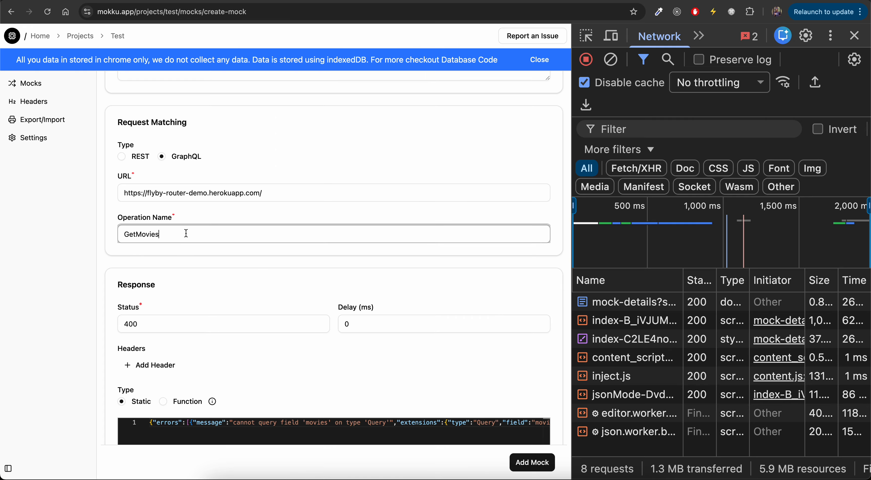
Format the mock's existing static response body JSON.
scroll(209, 306, down, 3)
click(208, 344)
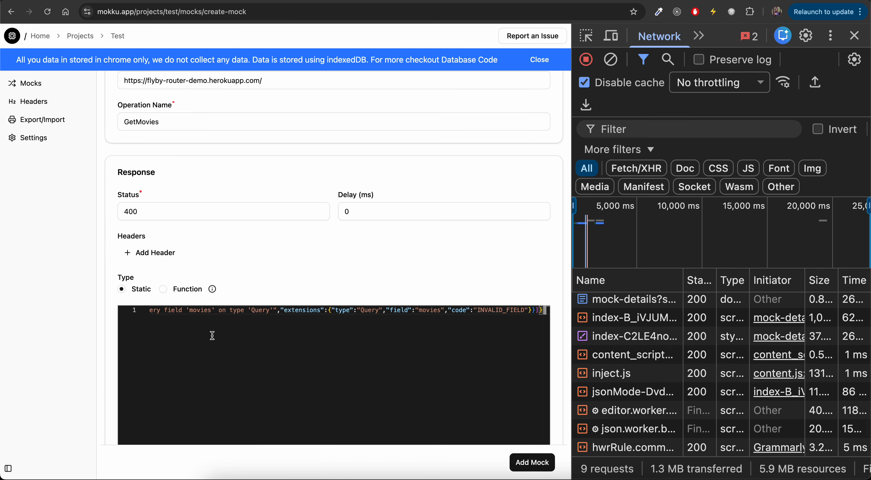
key(alt+shift+f)
click(198, 329)
click(183, 318)
drag(165, 319, 164, 401)
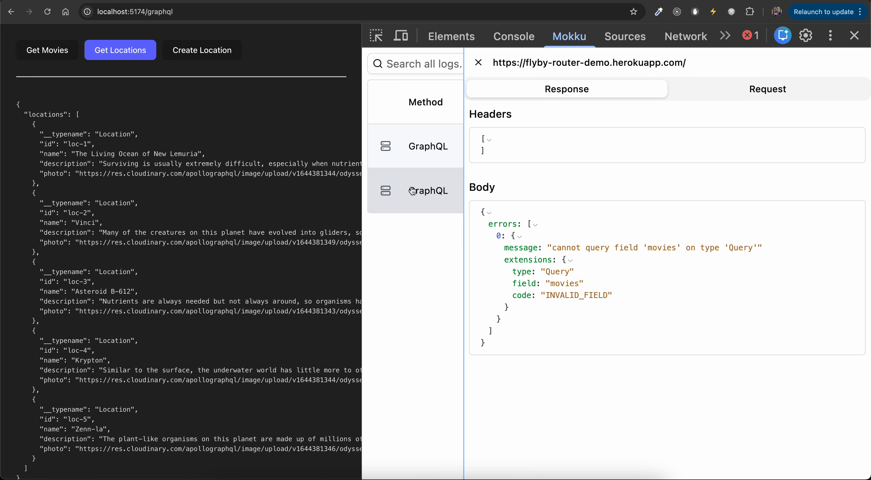
Copy the GetLocations response body and paste it as the mock's static response, formatting the JSON.
click(410, 131)
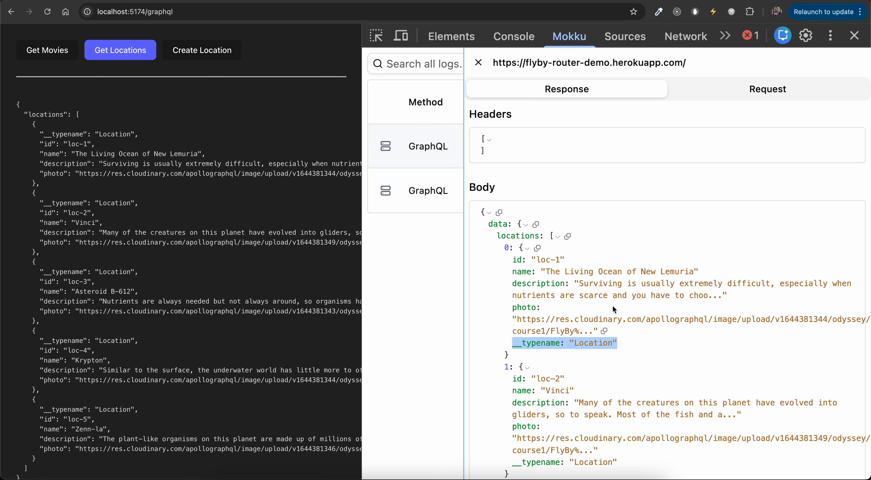
click(499, 212)
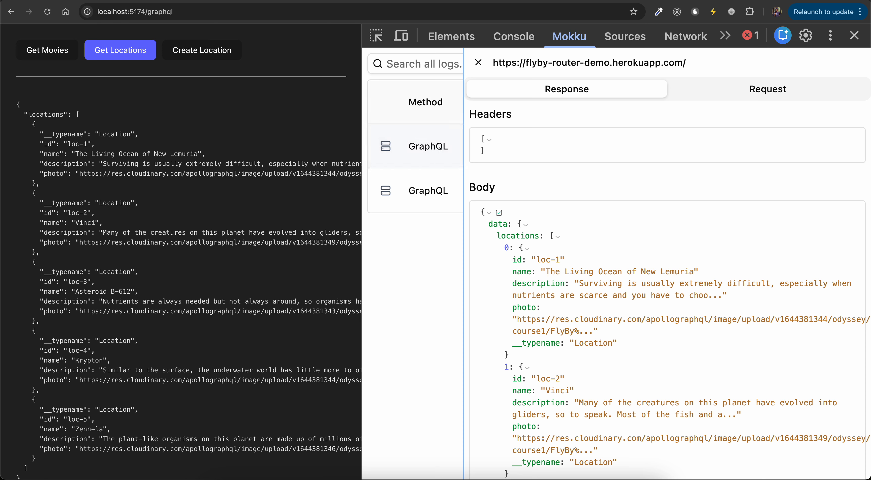
key(ctrl+Tab)
key(super+a)
key(super+v)
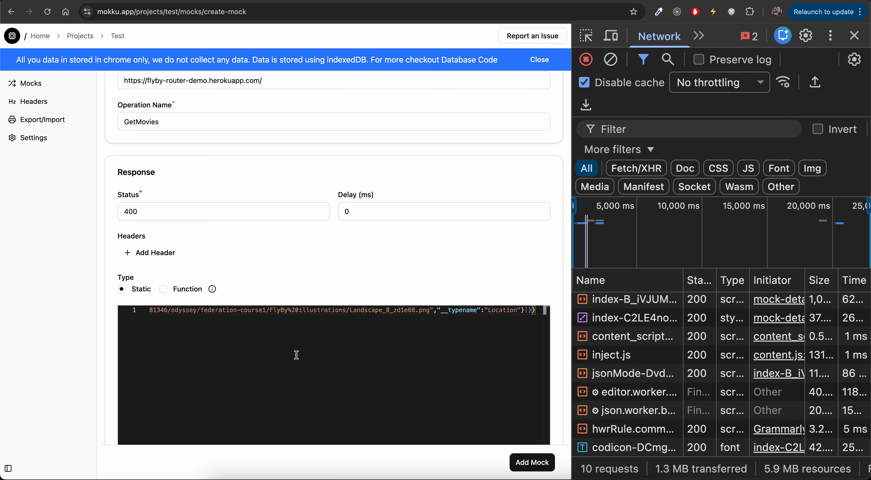
key(shift+alt+f)
Replace the mock's response body with the copied GetLocations response once more.
scroll(296, 355, down, 3)
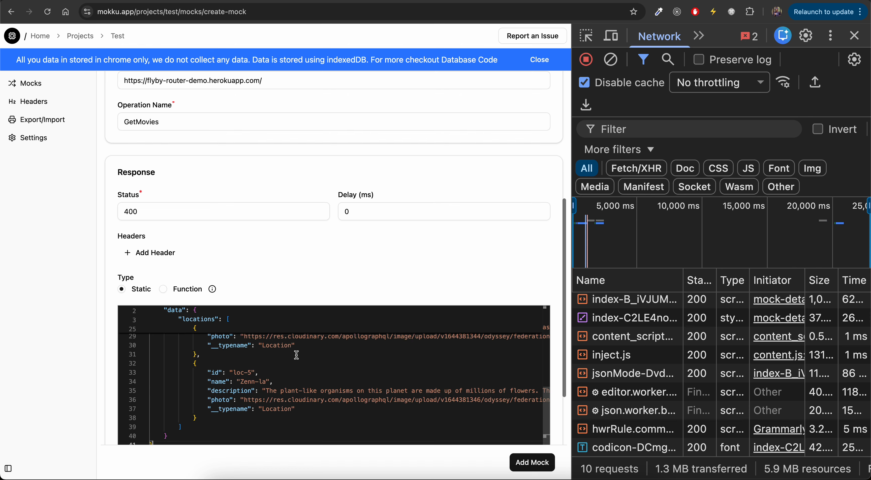
key(super+a)
key(super+v)
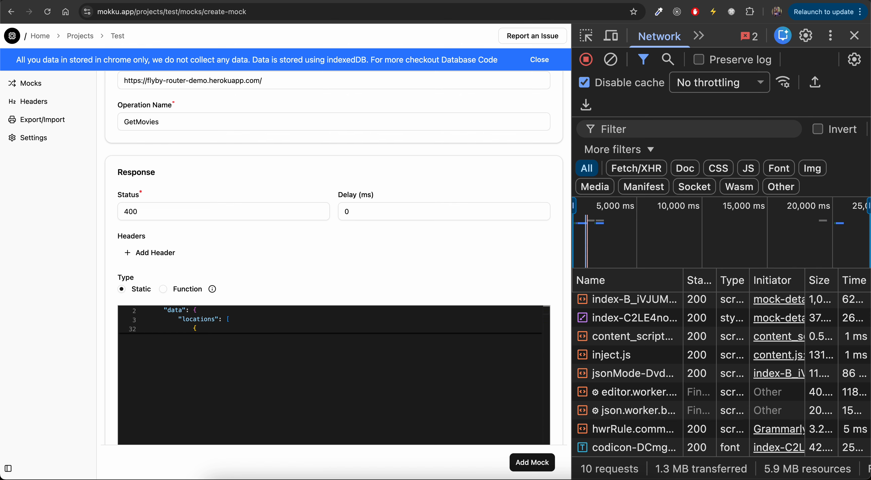
Format the mock's response JSON and change the first location's id to "Movie 1".
key(shift+alt+f)
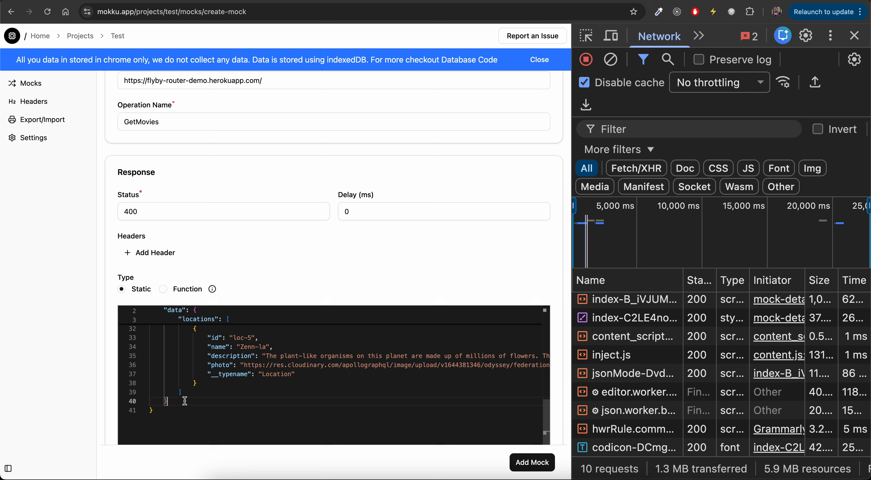
scroll(190, 407, up, 10)
click(240, 347)
double_click(239, 346)
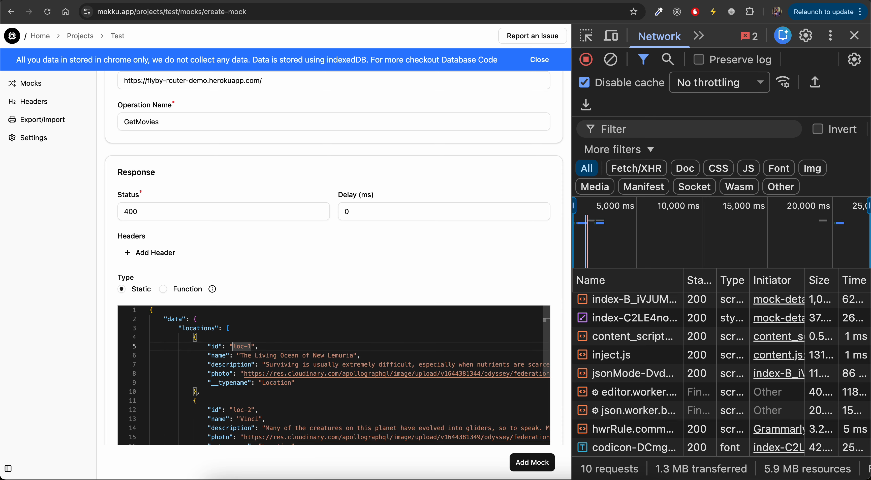
text(Movie 1)
Name the mock "movies Graphql" and add it to the project.
scroll(167, 189, up, 2)
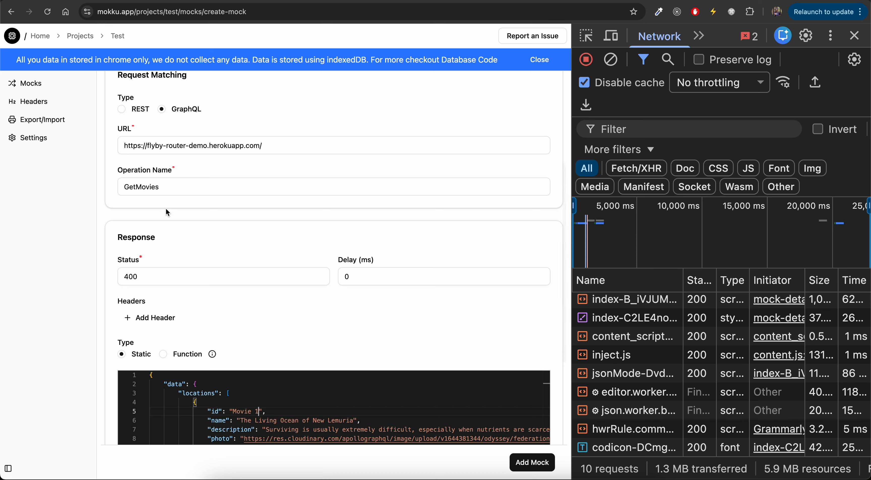
scroll(165, 208, up, 5)
click(183, 138)
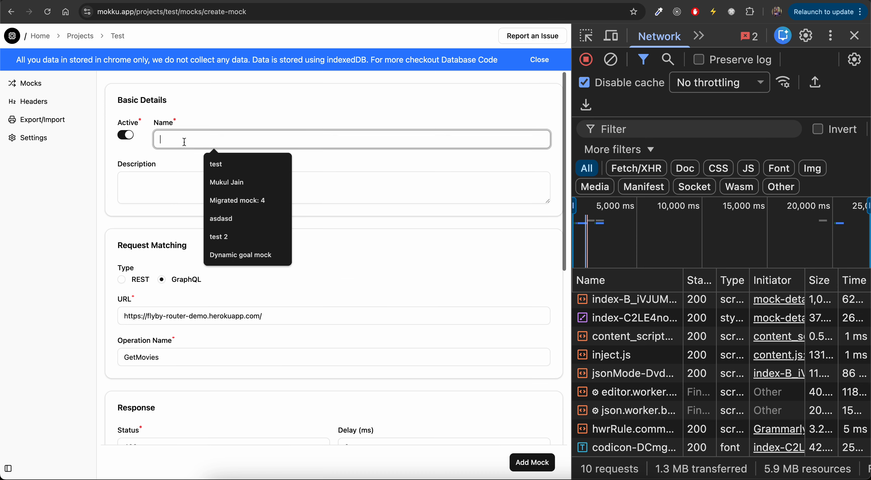
text(movie grqa)
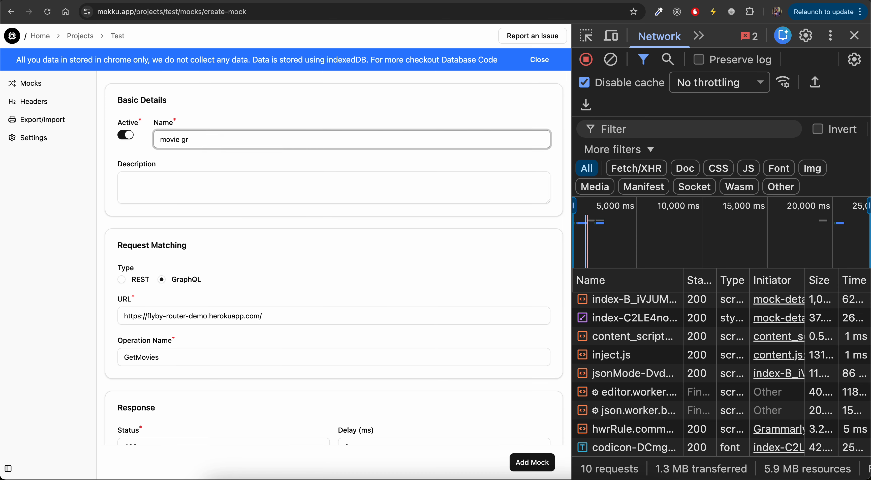
key(Left)
text(s)
key(Right)
key(shift+Right)
text(G)
scroll(265, 179, down, 2)
scroll(265, 178, down, 7)
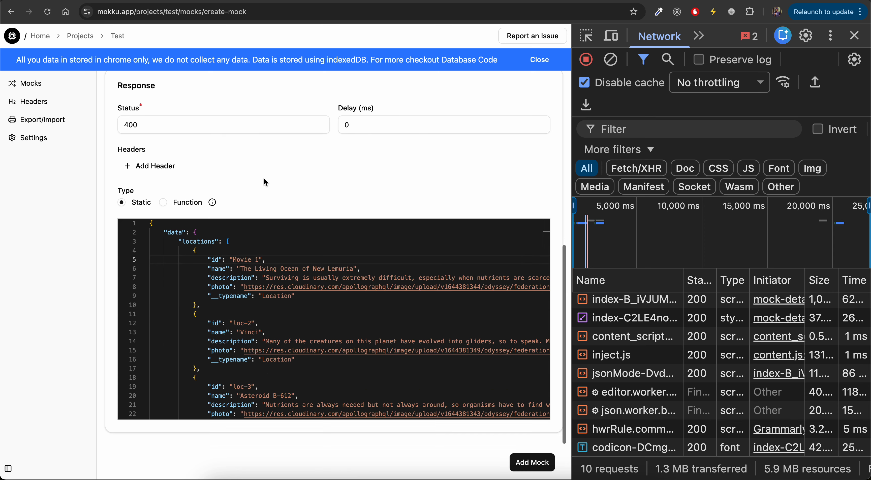
click(530, 462)
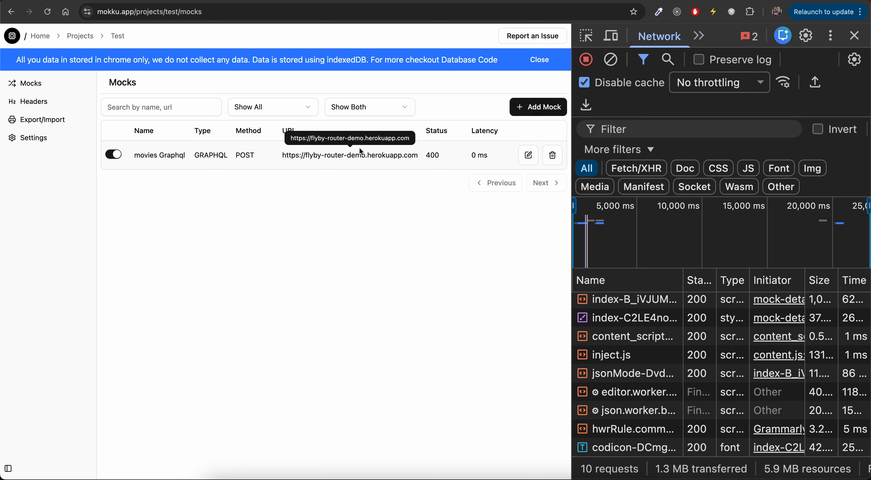
Edit the movies Graphql mock, set its status to 200, and update it.
click(526, 155)
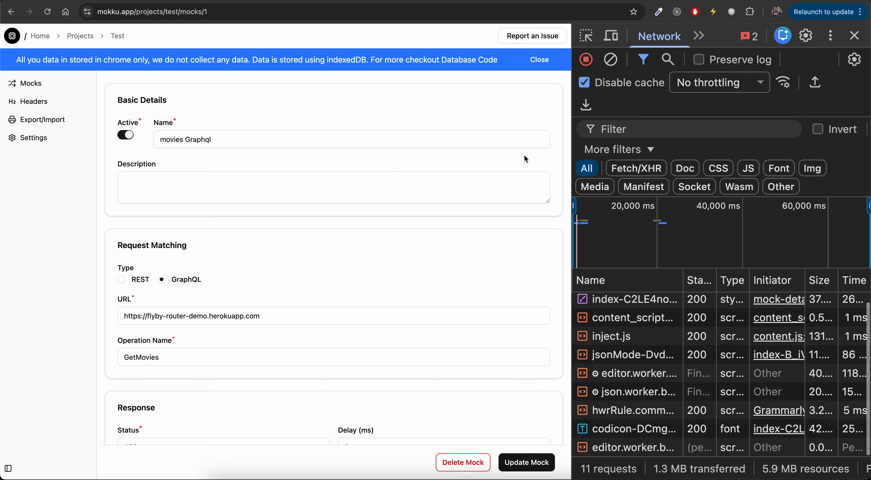
scroll(336, 295, down, 7)
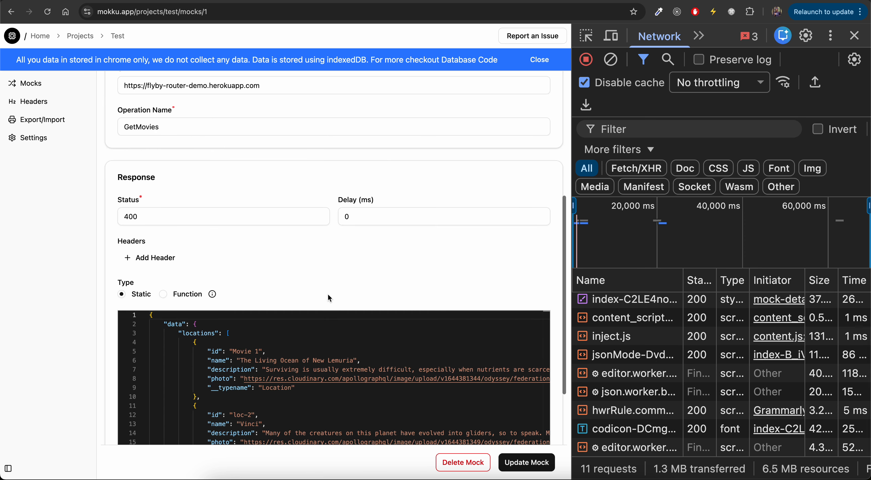
click(177, 216)
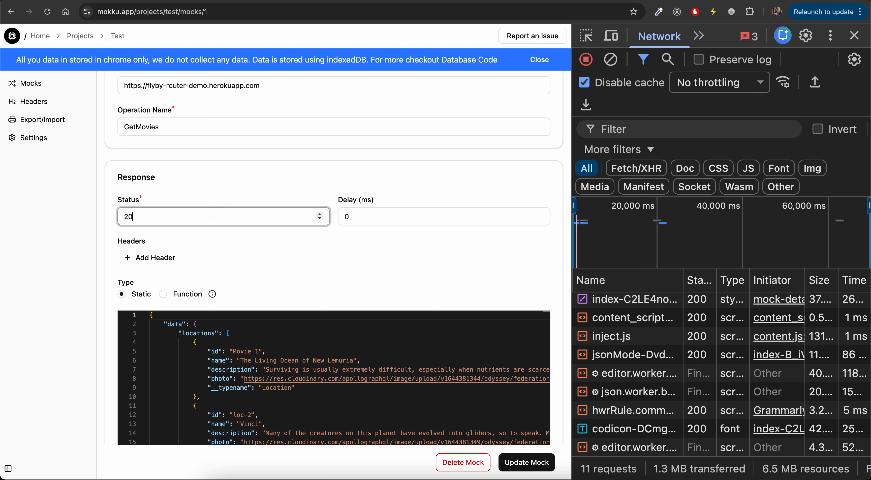
click(521, 470)
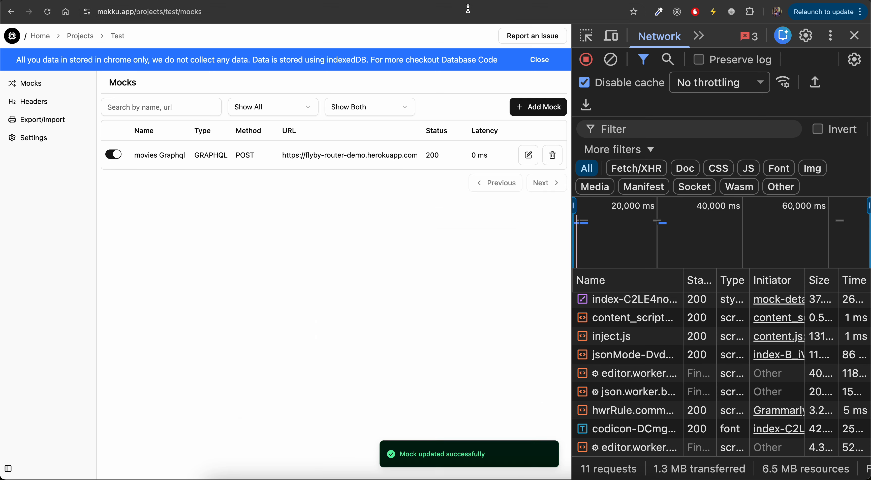
In the demo app, fetch Get Movies and inspect the mocked GetMovies response in the Mokku panel.
click(439, 1)
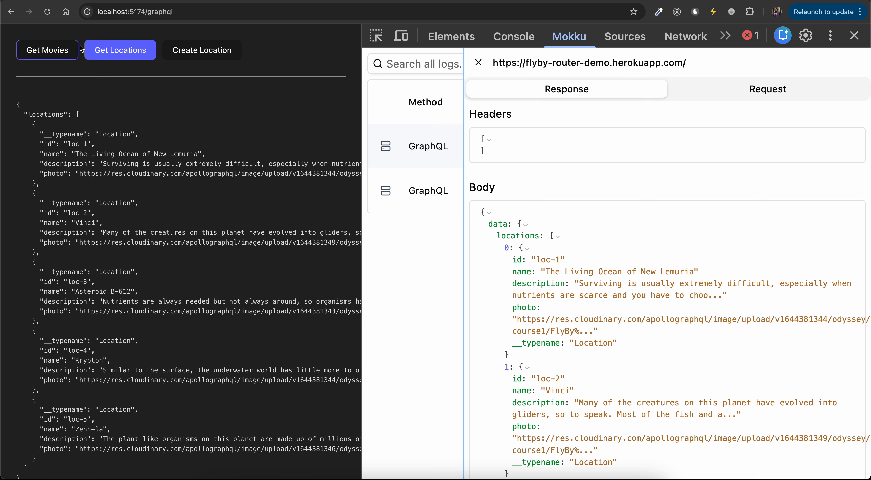
click(478, 63)
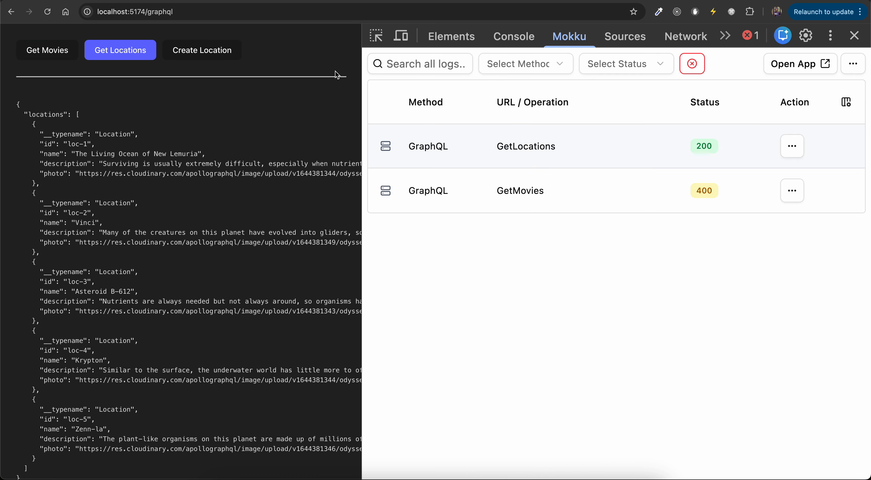
click(54, 50)
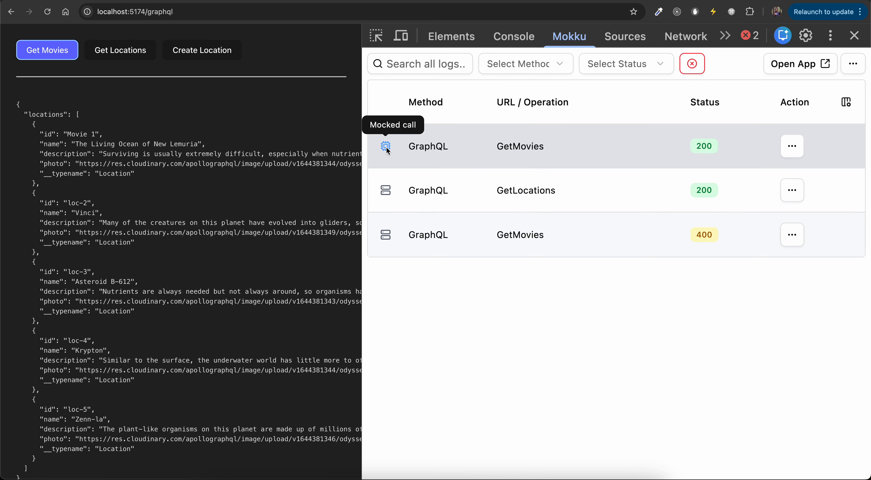
drag(63, 134, 117, 137)
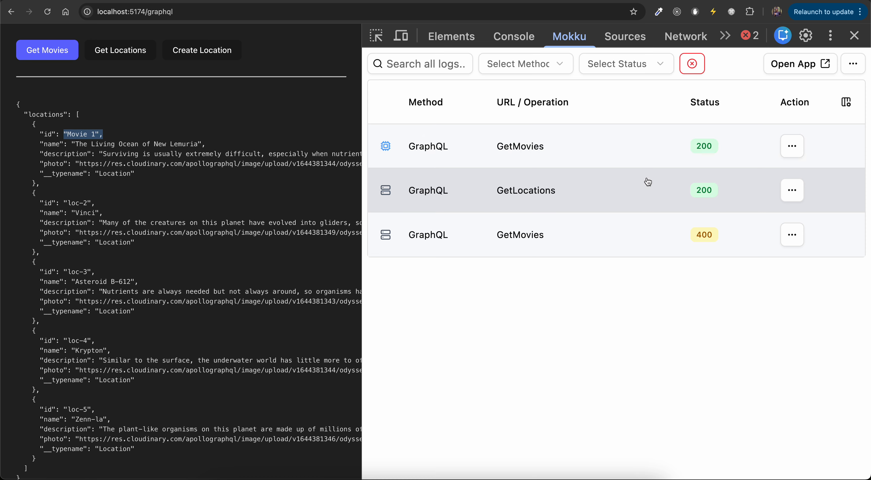
click(737, 146)
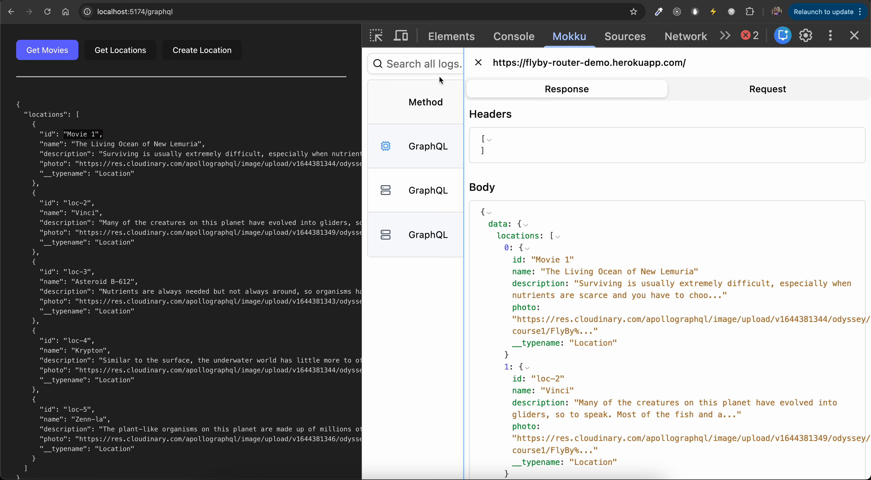
click(478, 63)
Open the REST demo page and start a new mock from the logged GET request to demo5488429.mockable.io/a.
click(11, 12)
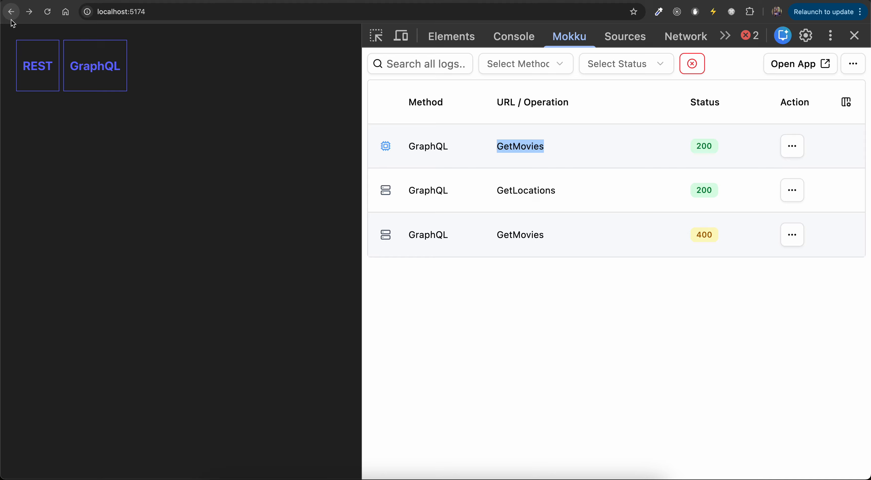
click(38, 62)
click(35, 60)
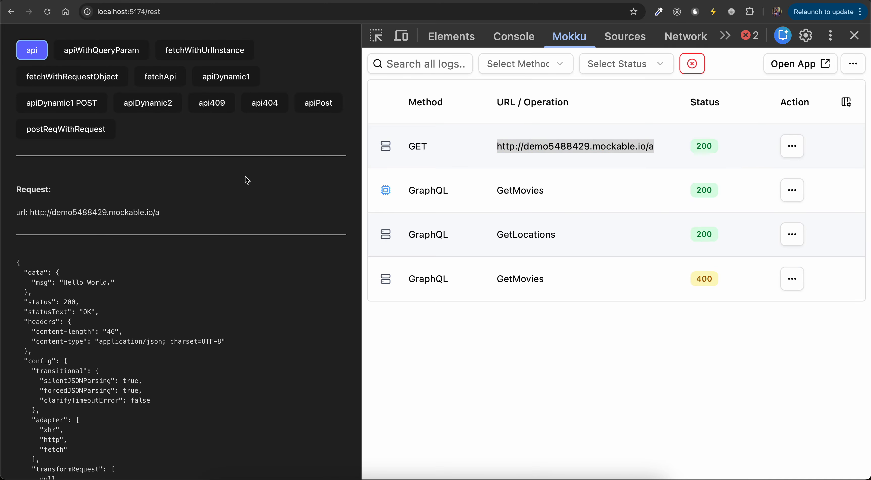
drag(56, 283, 140, 286)
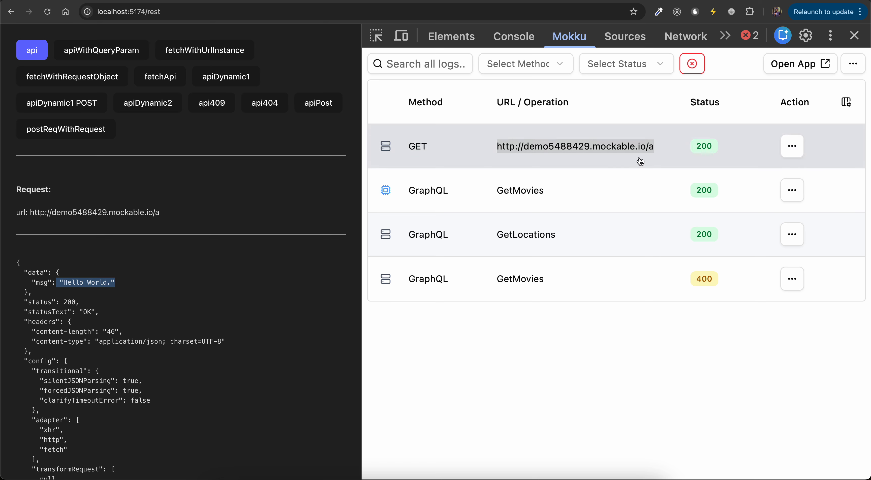
click(793, 154)
click(799, 175)
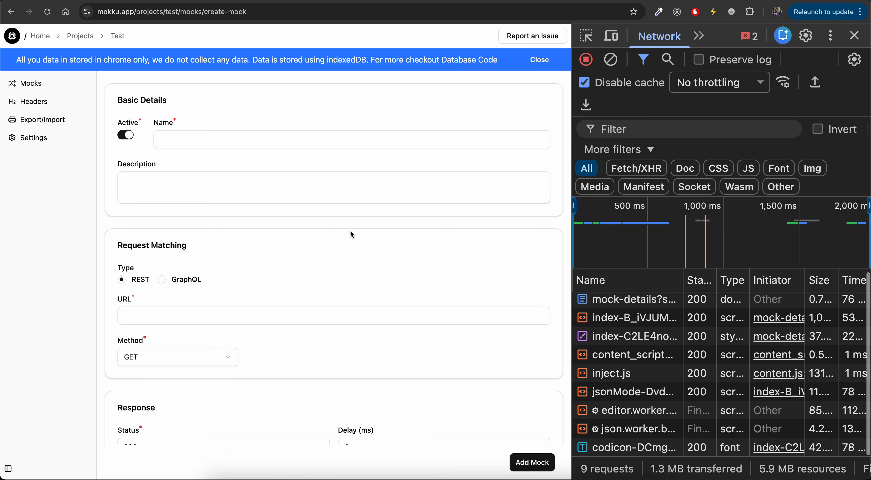
Name the prefilled REST mock "test api basic get".
scroll(350, 230, down, 10)
click(257, 304)
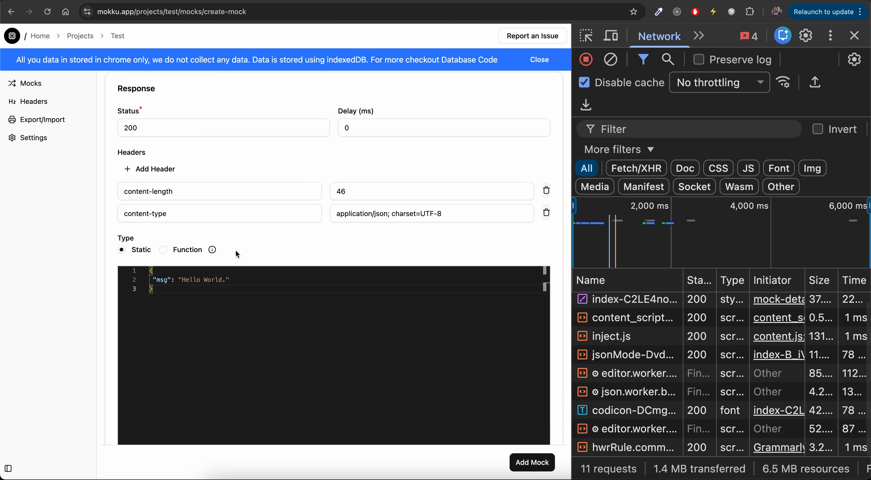
scroll(236, 250, up, 5)
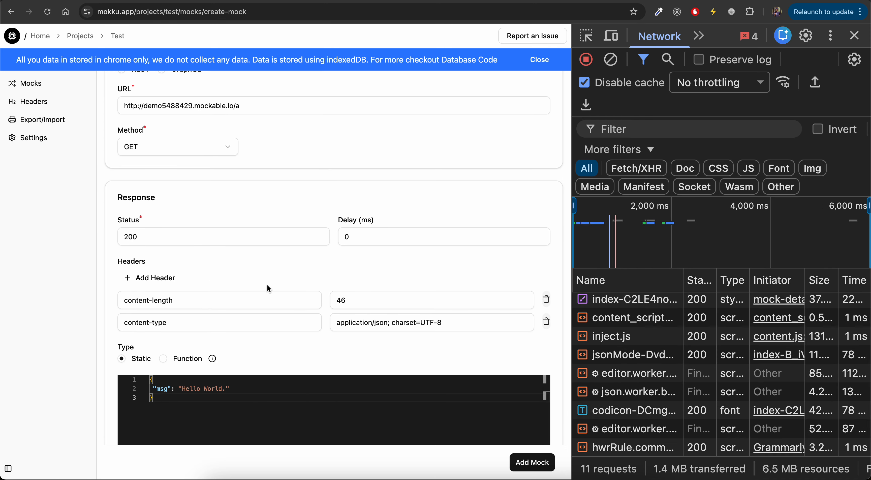
scroll(268, 287, up, 5)
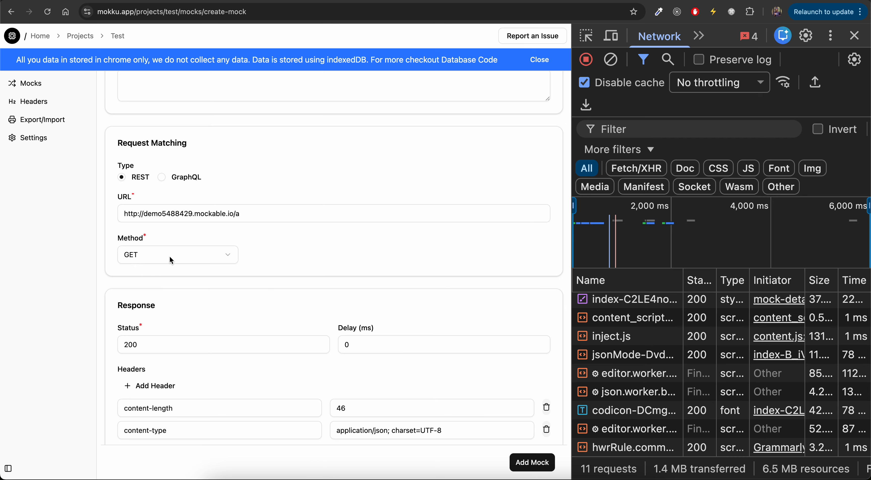
scroll(184, 200, up, 5)
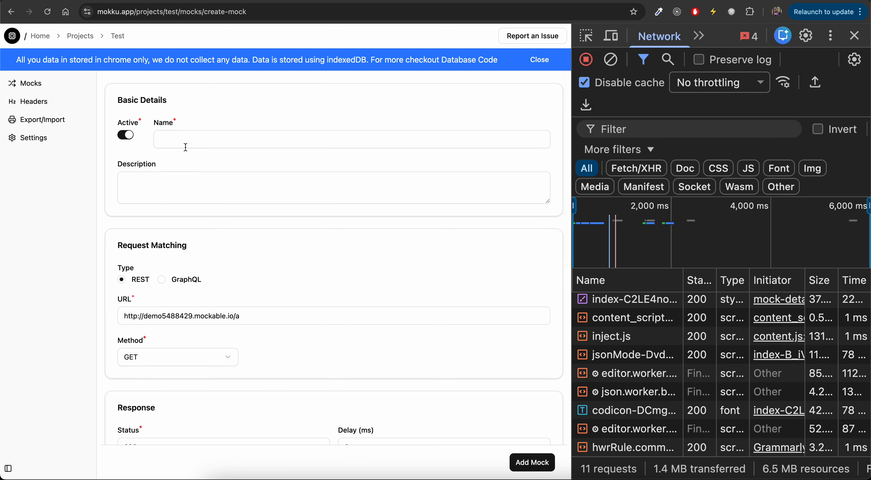
click(186, 147)
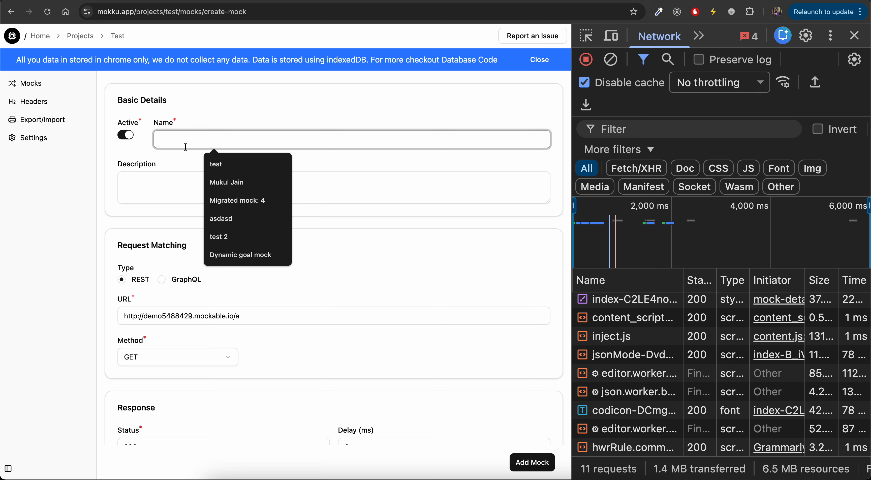
text(test a)
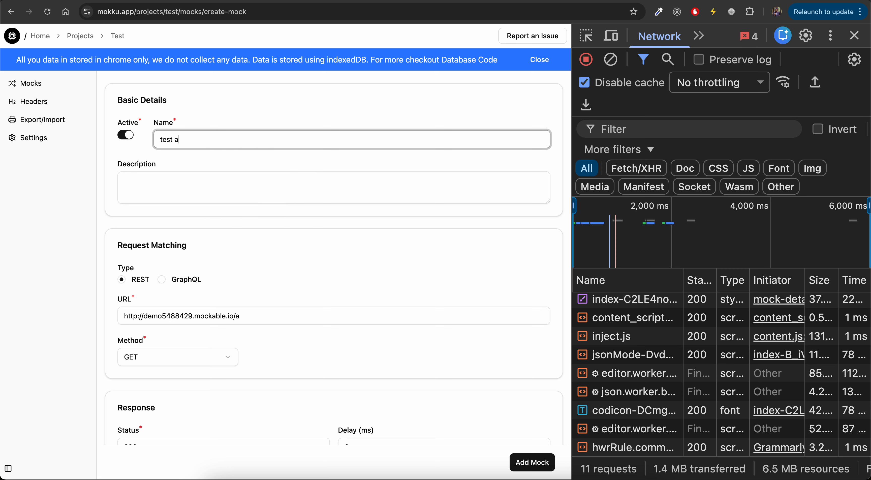
text(pi basic get)
Change the response message to "Hello Mokku." and add the mock.
scroll(244, 235, down, 10)
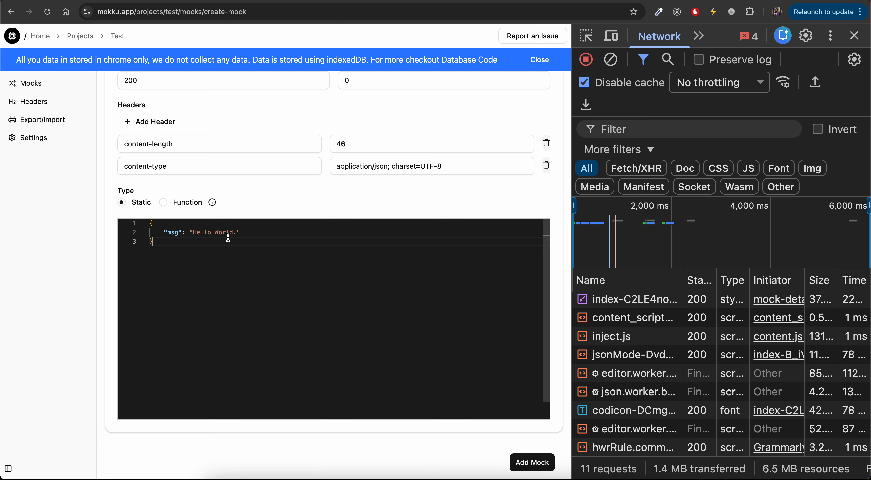
double_click(228, 236)
text(Mokku)
click(532, 462)
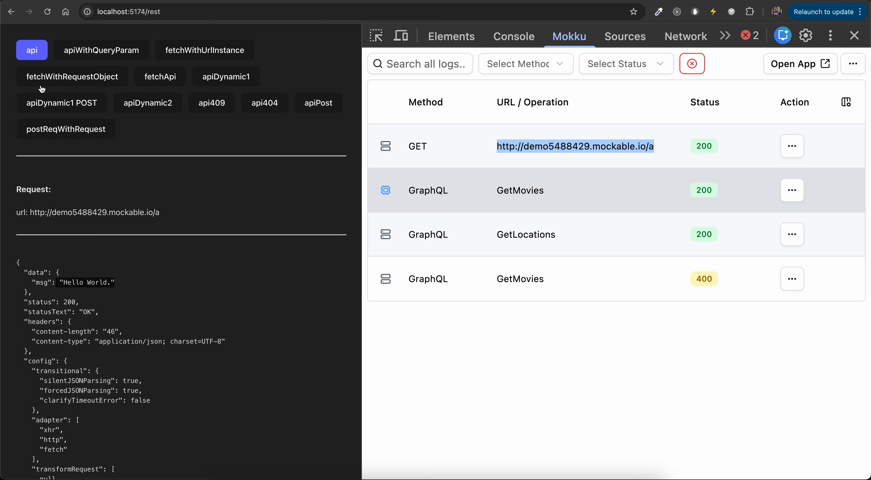
Call the api endpoint in the demo app to check the mocked response.
click(32, 54)
drag(48, 283, 130, 284)
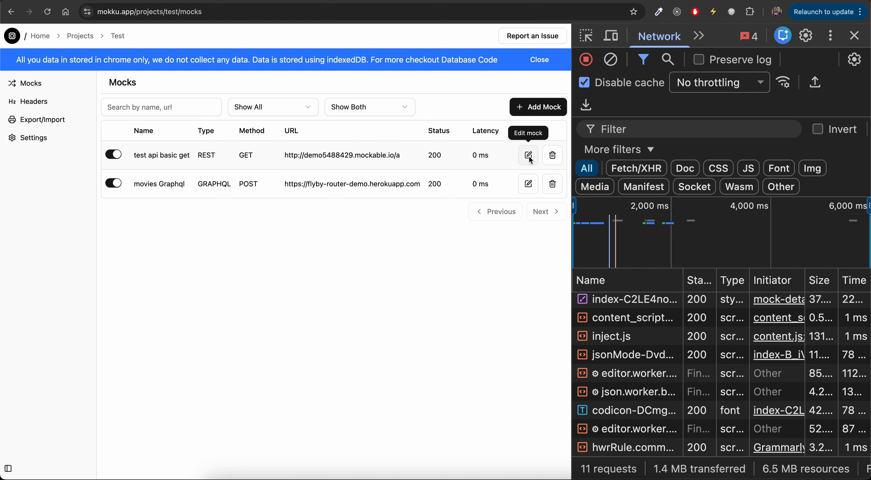
Edit the test api basic get mock and switch its response to a function returning "Hello " + Math.random().
click(529, 155)
scroll(354, 276, down, 8)
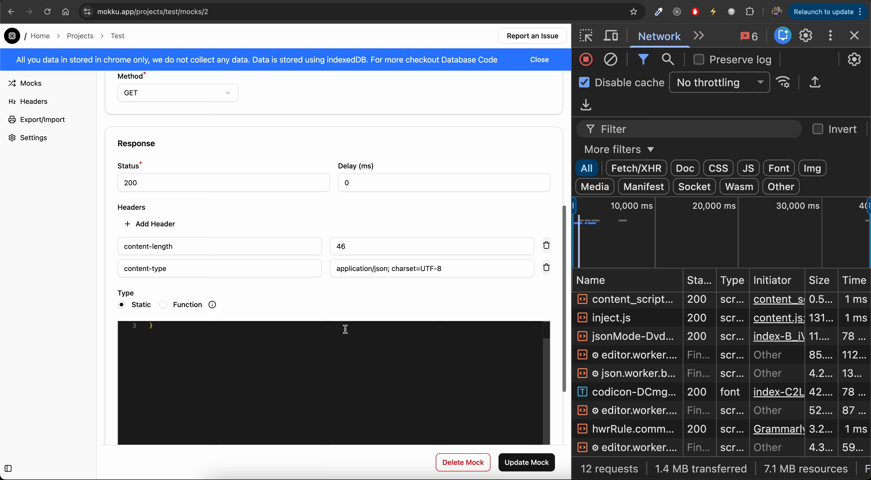
click(165, 306)
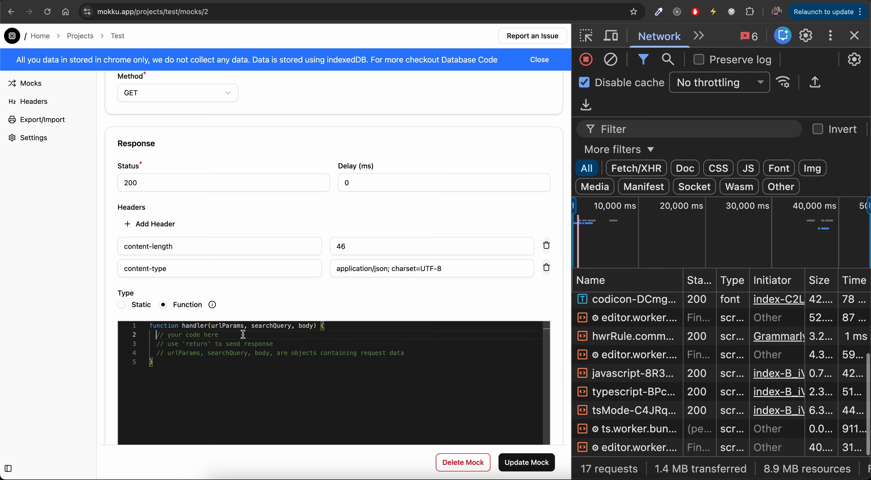
key(Return)
key(Return)
text(return )
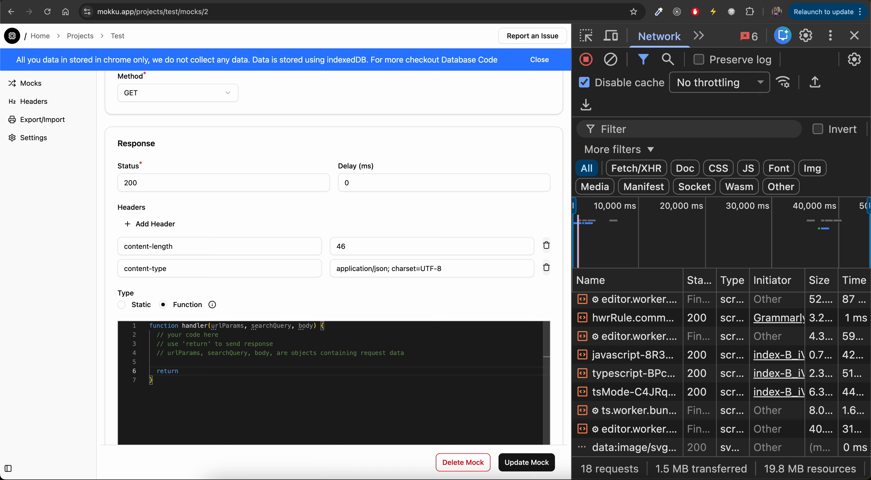
text("Hello" + Math)
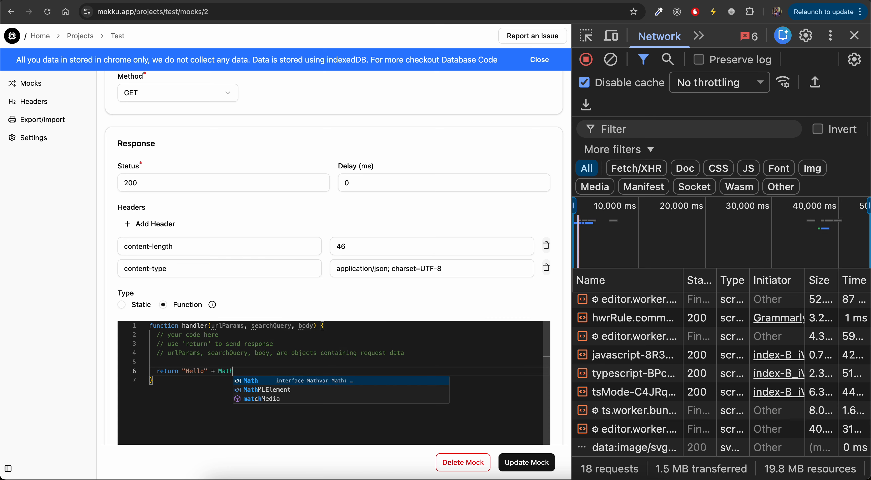
text(.random())
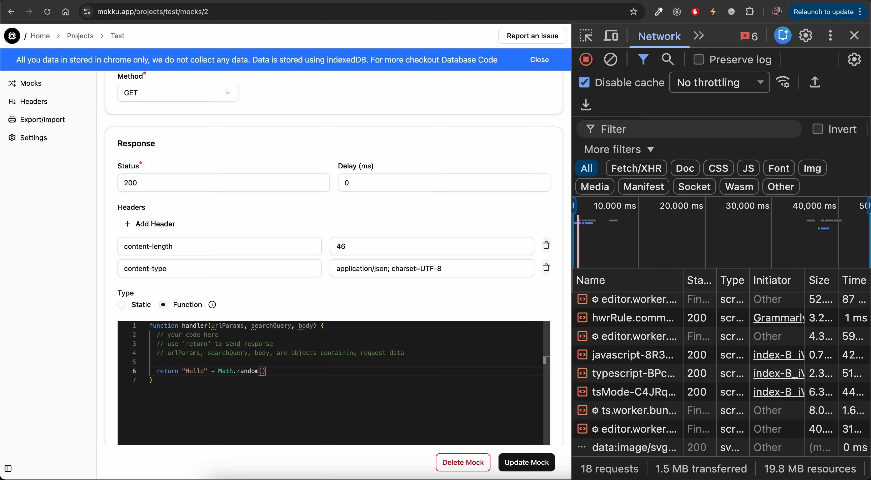
text(;)
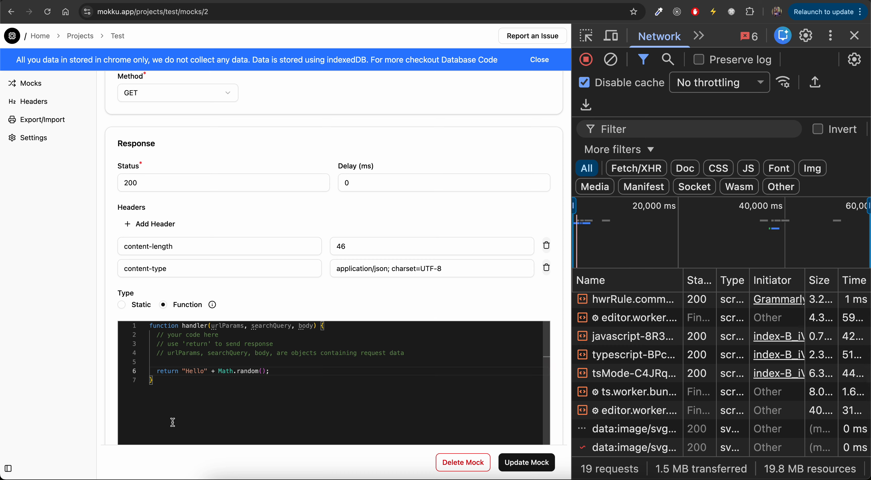
click(203, 371)
Read the information on which APIs are disabled in function responses.
mouse_move(212, 305)
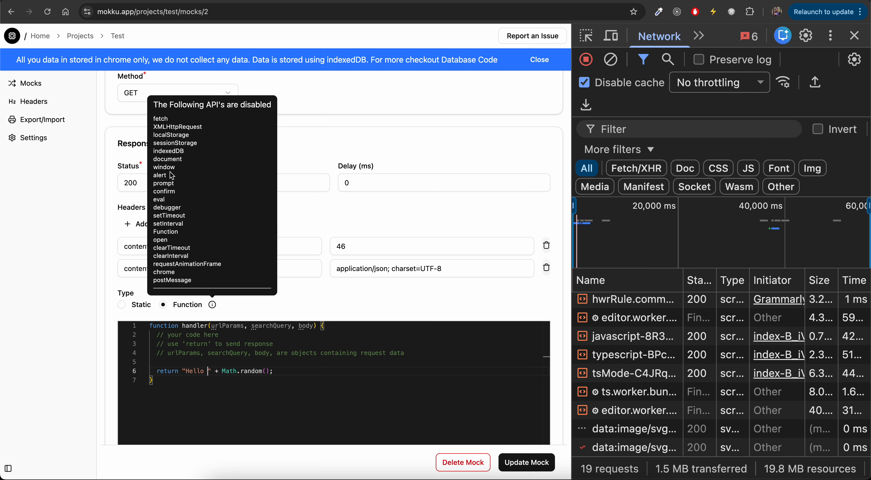
double_click(173, 215)
double_click(173, 223)
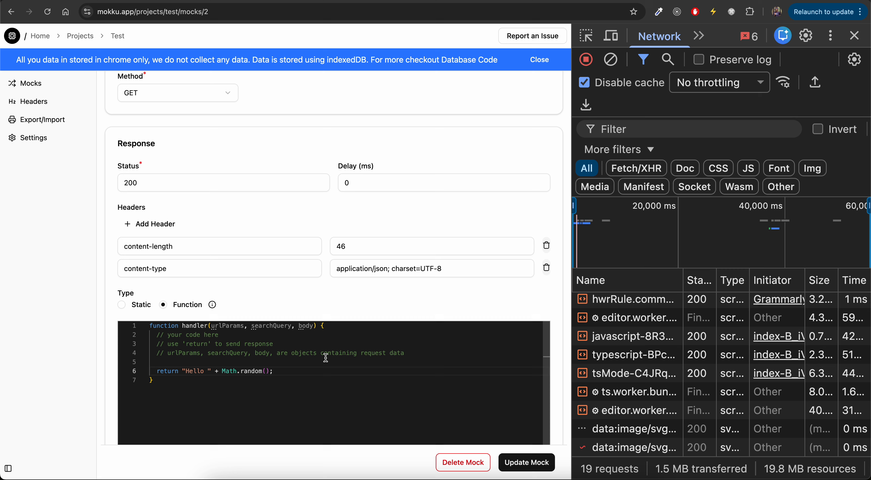
Update the mock and call the api endpoint several times in the demo app.
click(528, 464)
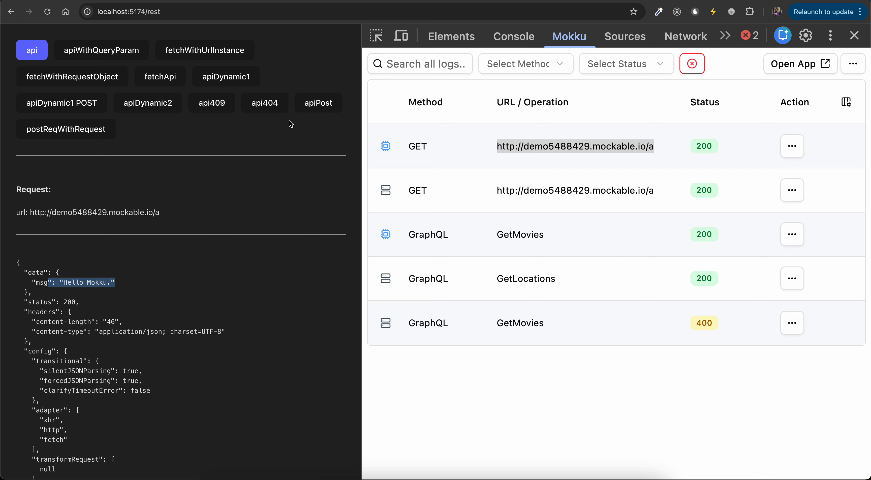
click(33, 51)
click(34, 51)
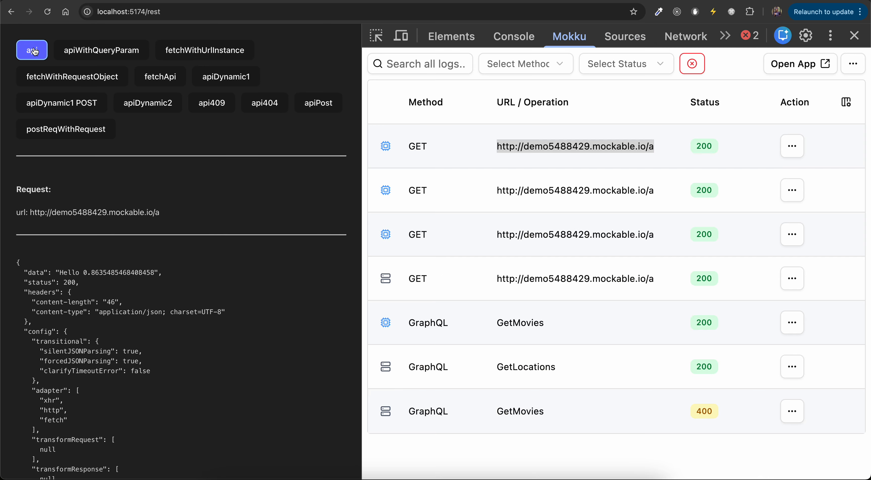
click(33, 51)
click(33, 50)
click(34, 51)
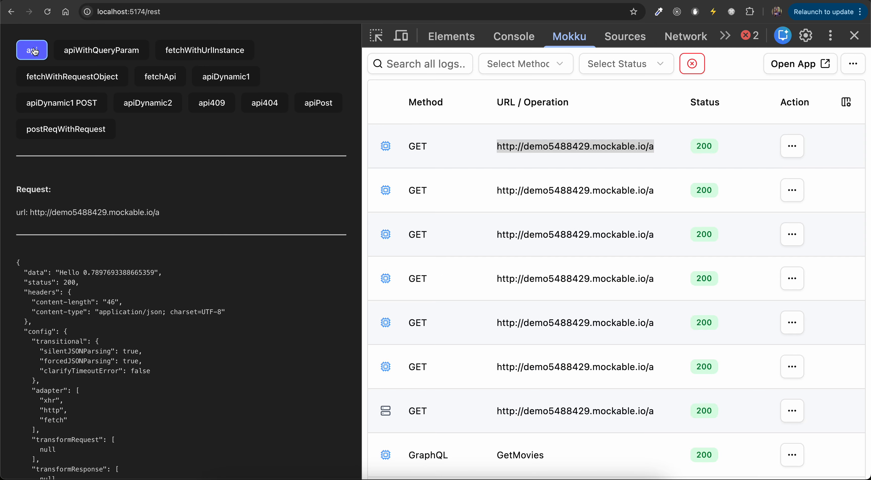